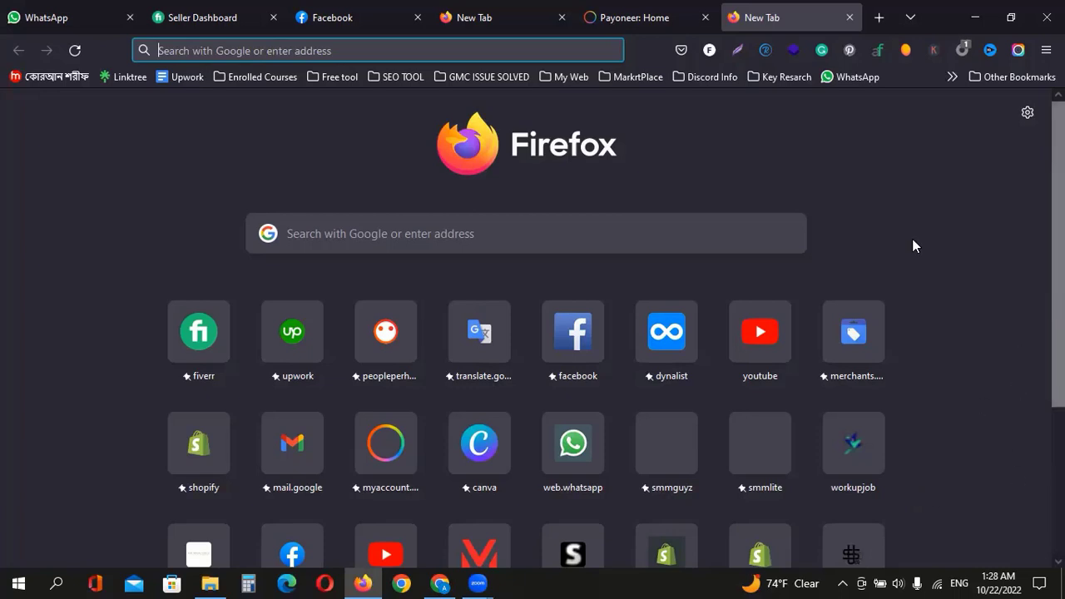
# - Switch to the Payoneer Home dashboard and check the 200.25 USD balance
pyautogui.click(642, 16)
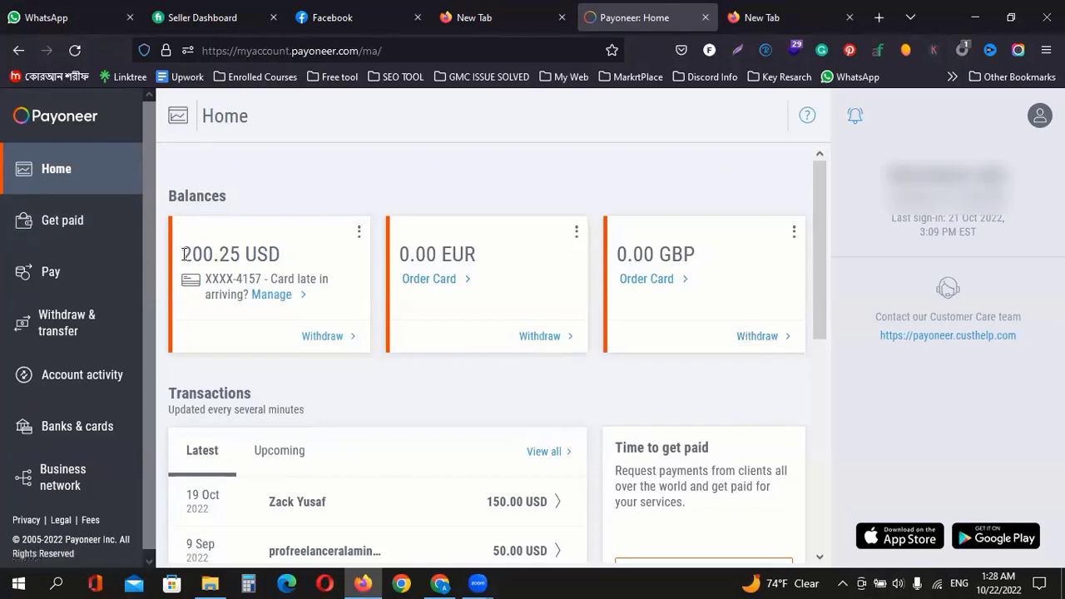
pyautogui.moveTo(182, 254); pyautogui.dragTo(295, 255)
pyautogui.click(485, 376)
# - Open Make a Payment from the 'Got someone to pay?' card
pyautogui.scroll(-2, 574, 361)
pyautogui.scroll(-2, 756, 409)
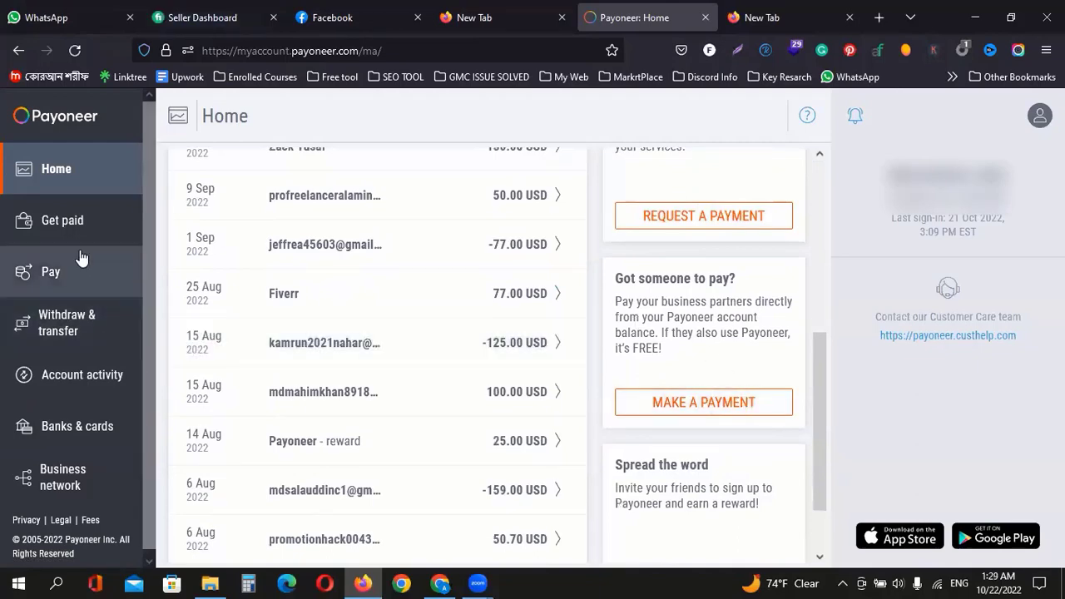
pyautogui.scroll(4, 278, 420)
pyautogui.scroll(-5, 729, 398)
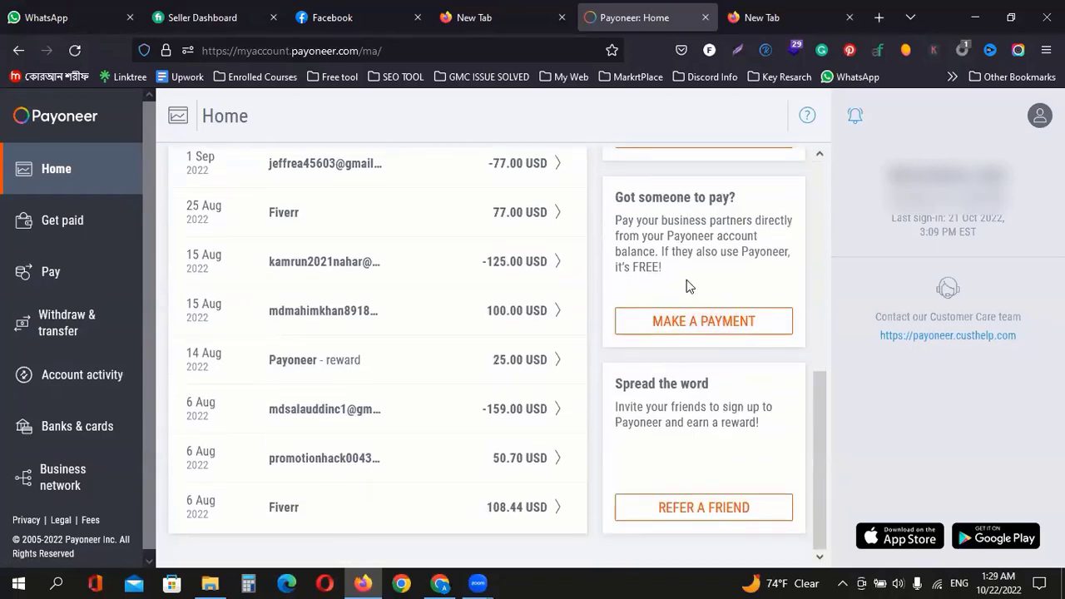
pyautogui.click(711, 327)
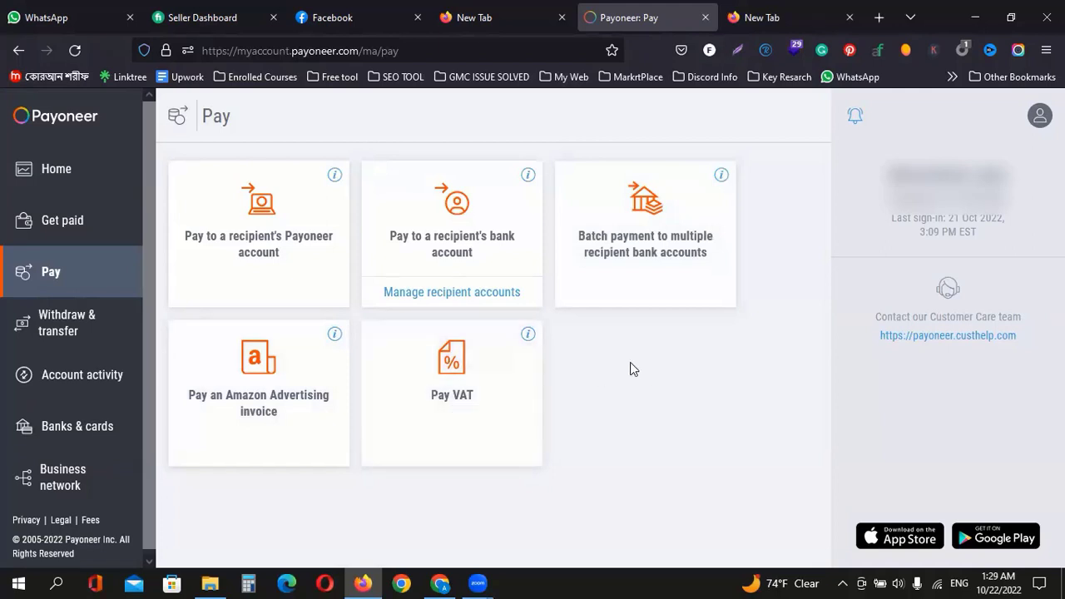
# - Choose to pay to a recipient's Payoneer account
pyautogui.click(283, 239)
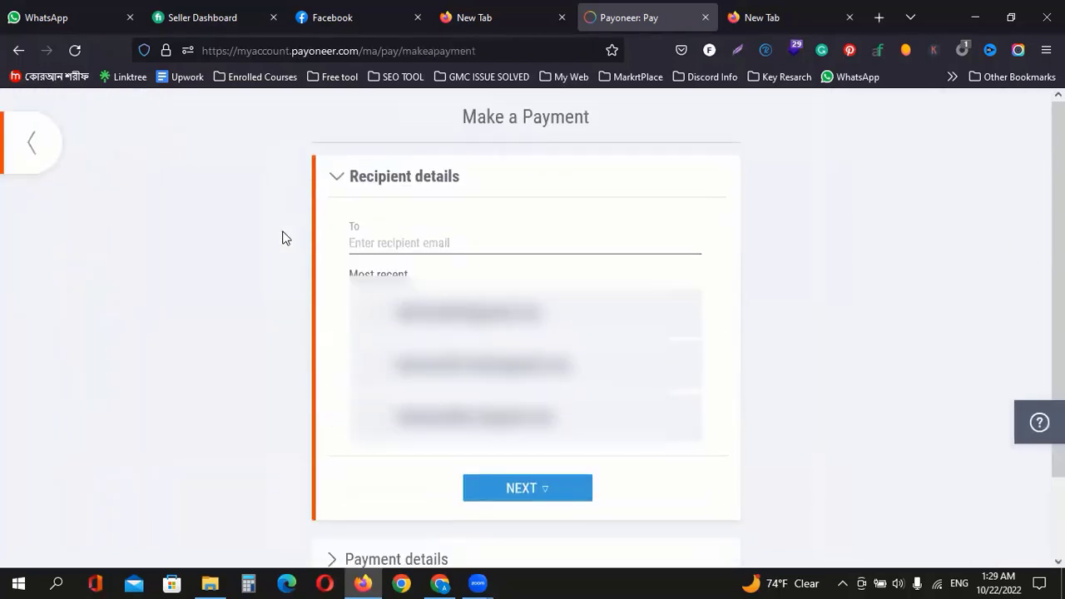
pyautogui.scroll(-2, 490, 433)
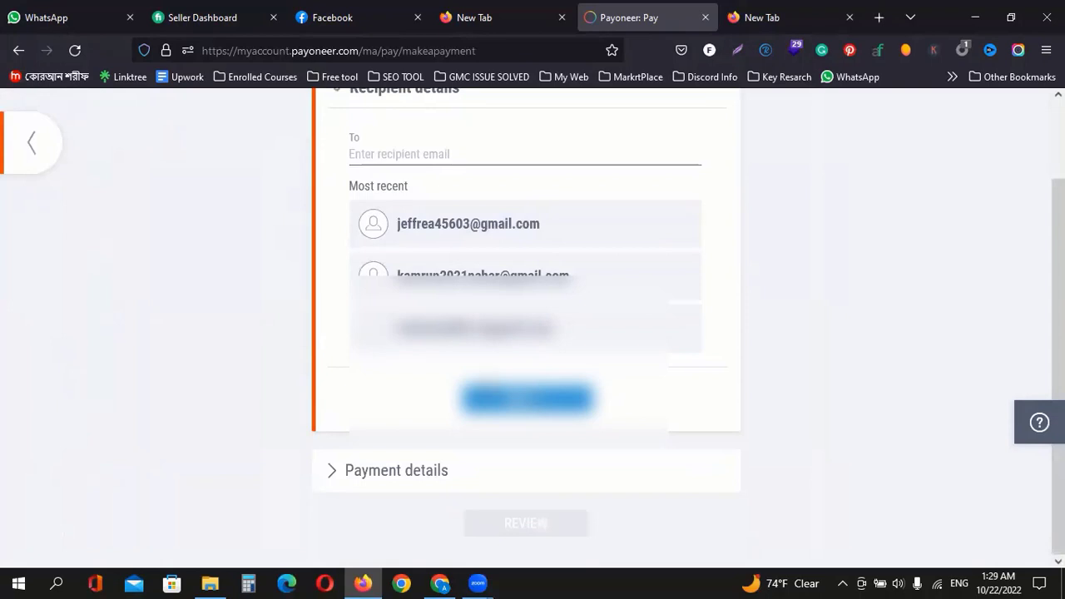
pyautogui.scroll(1, 525, 332)
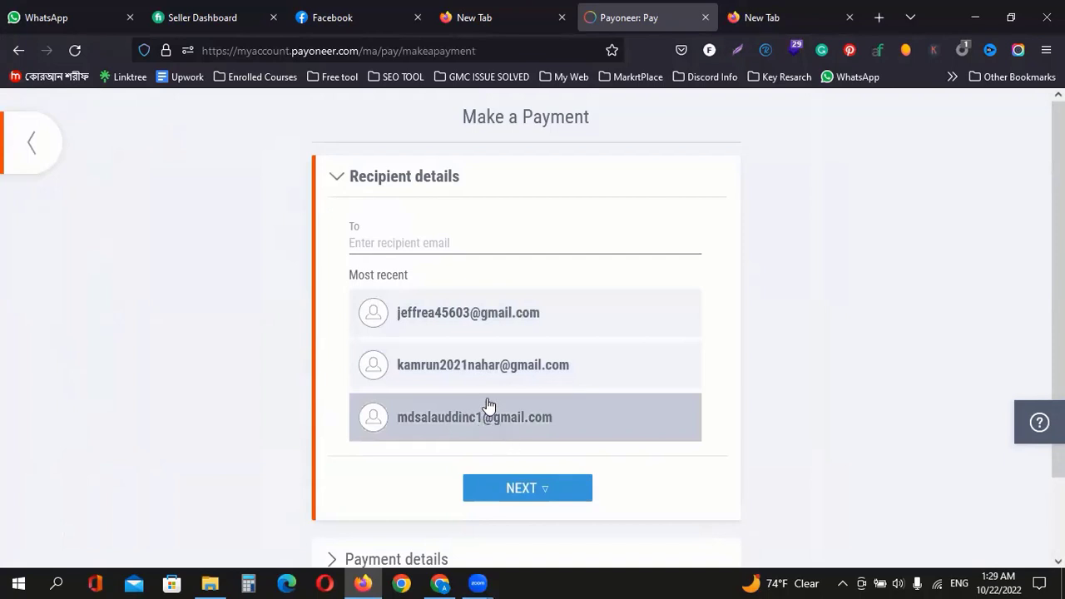
# - Copy the recipient's e-mail address from the other tab and paste it into the To field
pyautogui.click(524, 12)
pyautogui.click(269, 50)
pyautogui.hotkey('ctrl', 'c')
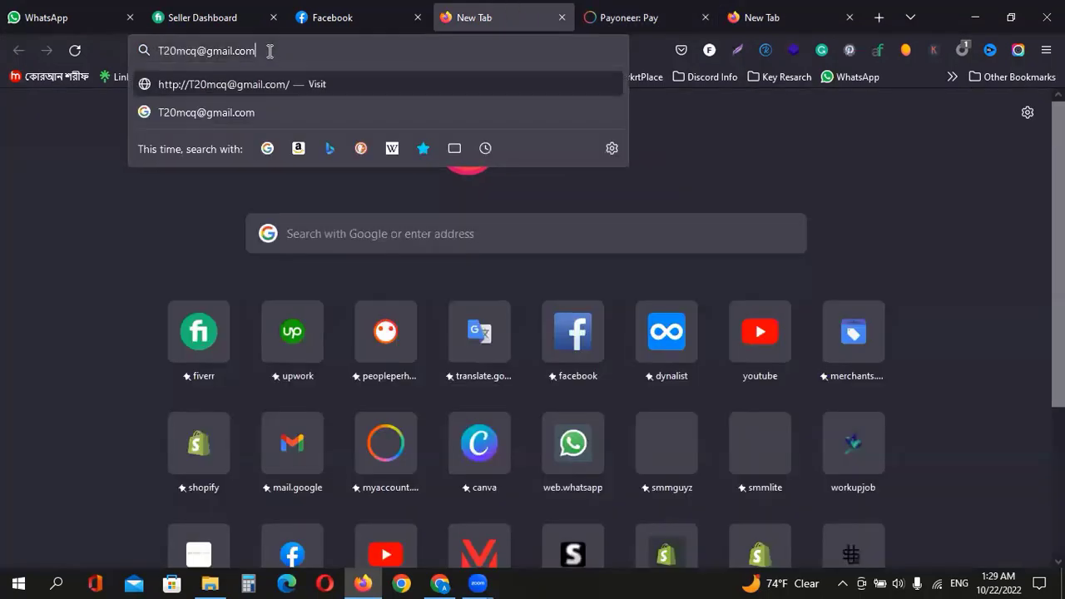
pyautogui.click(622, 12)
pyautogui.click(434, 244)
pyautogui.hotkey('ctrl', 'v')
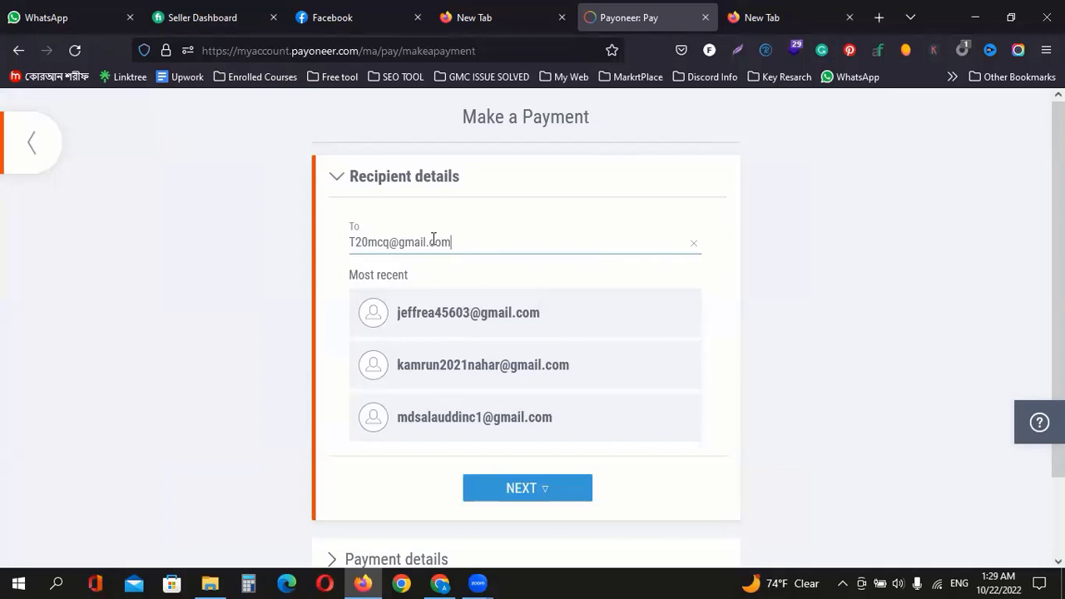
# - Continue to payment details and select the USD balance as the source
pyautogui.click(542, 487)
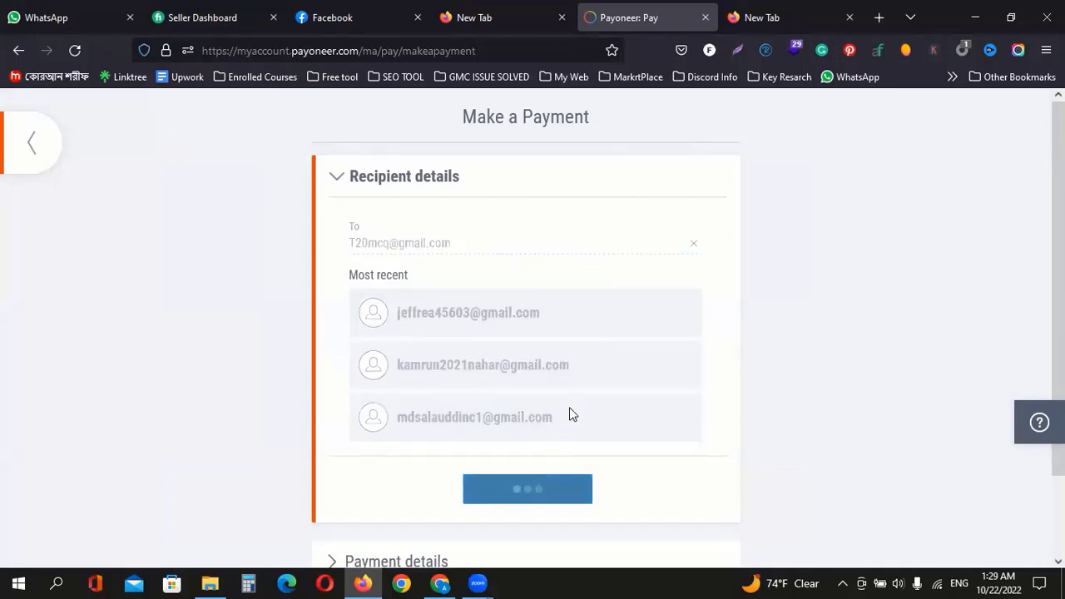
pyautogui.scroll(-1, 542, 352)
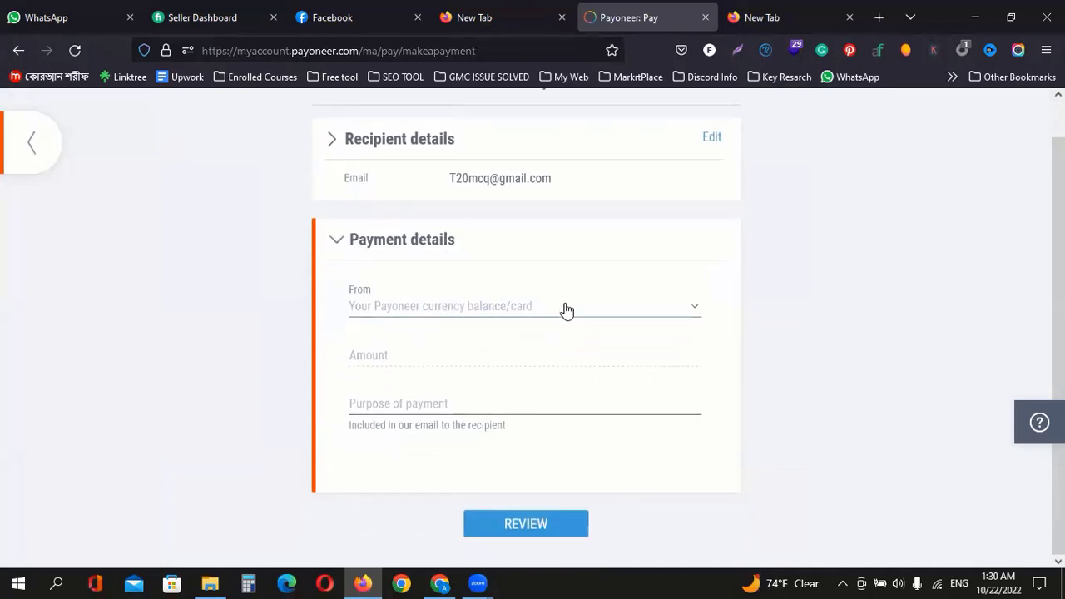
pyautogui.click(697, 309)
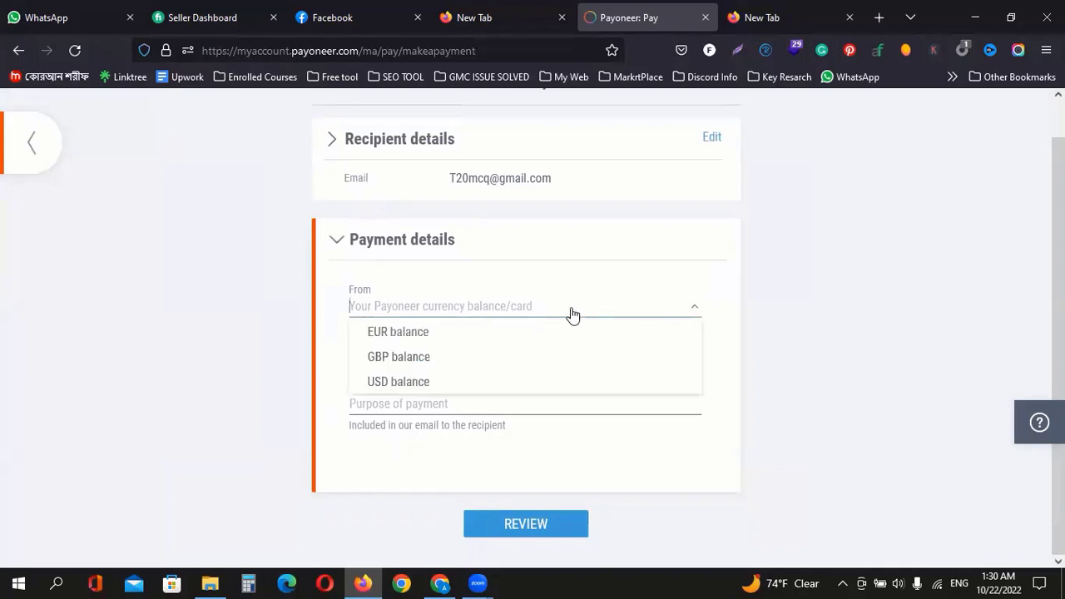
pyautogui.click(435, 385)
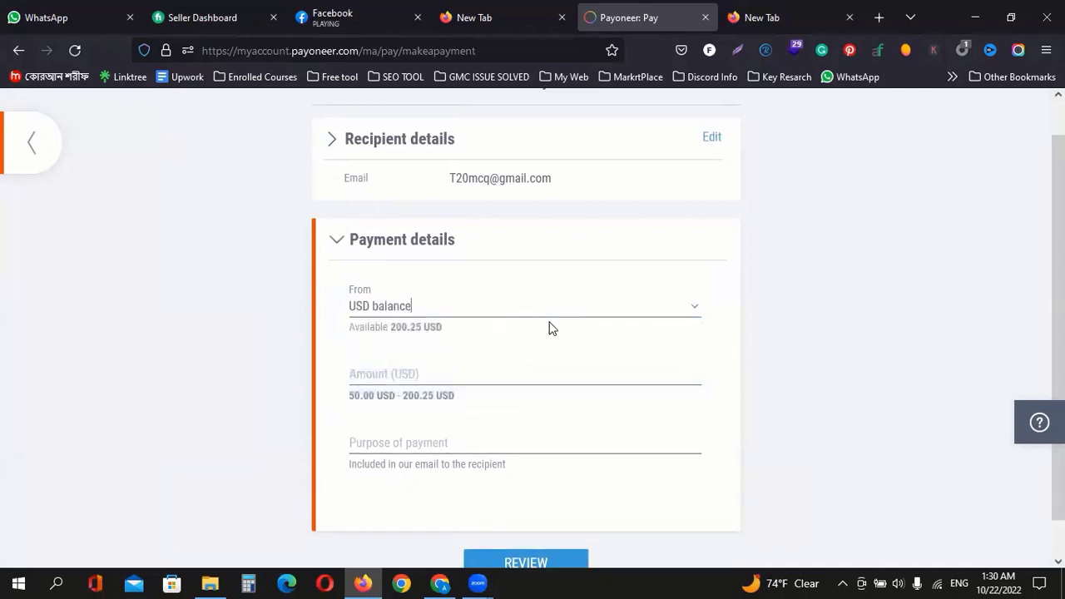
# - Enter 150 as the payment amount, noting the 50.00 USD minimum
pyautogui.scroll(-1, 549, 326)
pyautogui.click(453, 338)
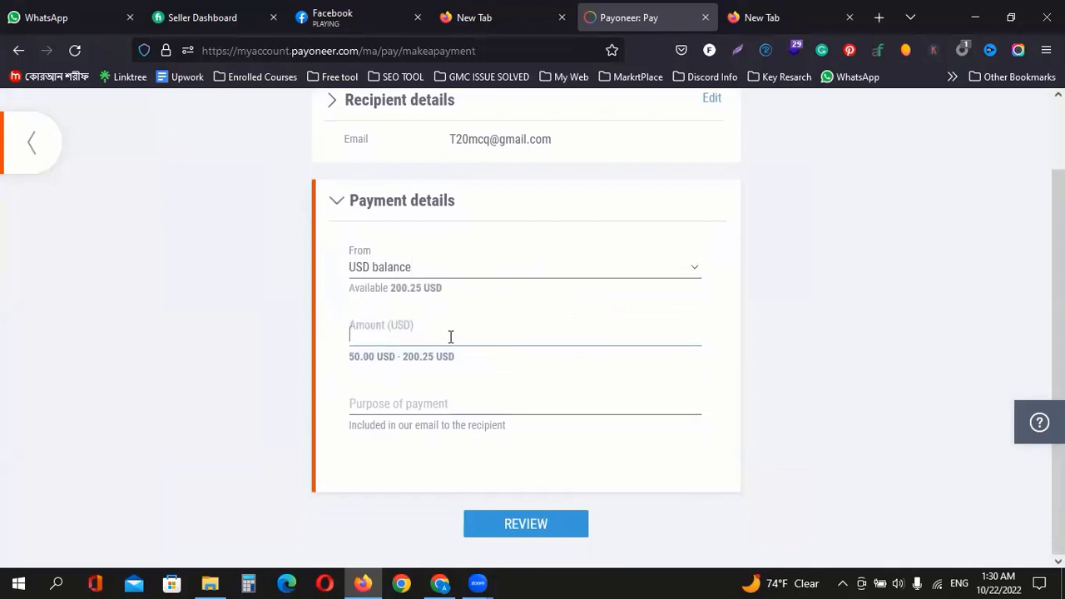
pyautogui.click(399, 361)
pyautogui.moveTo(447, 357); pyautogui.dragTo(397, 375)
pyautogui.click(372, 375)
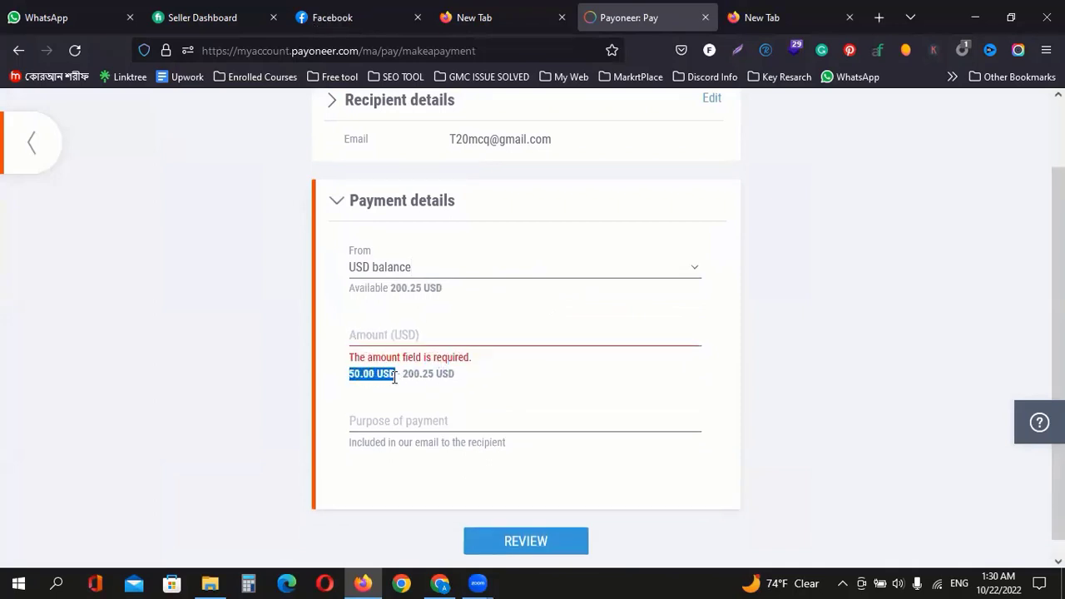
pyautogui.click(401, 342)
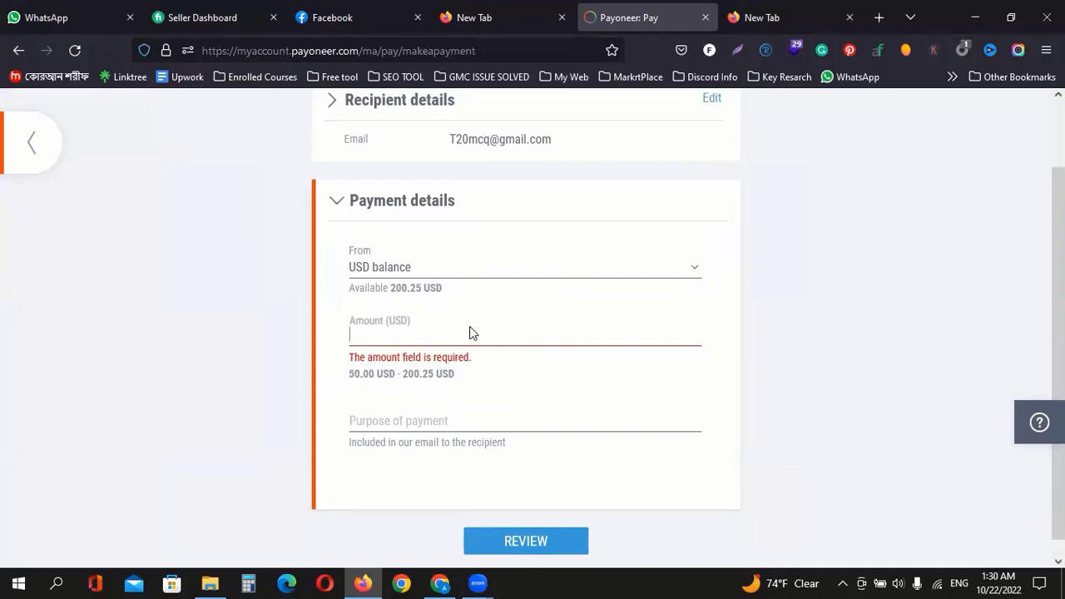
pyautogui.write('150')
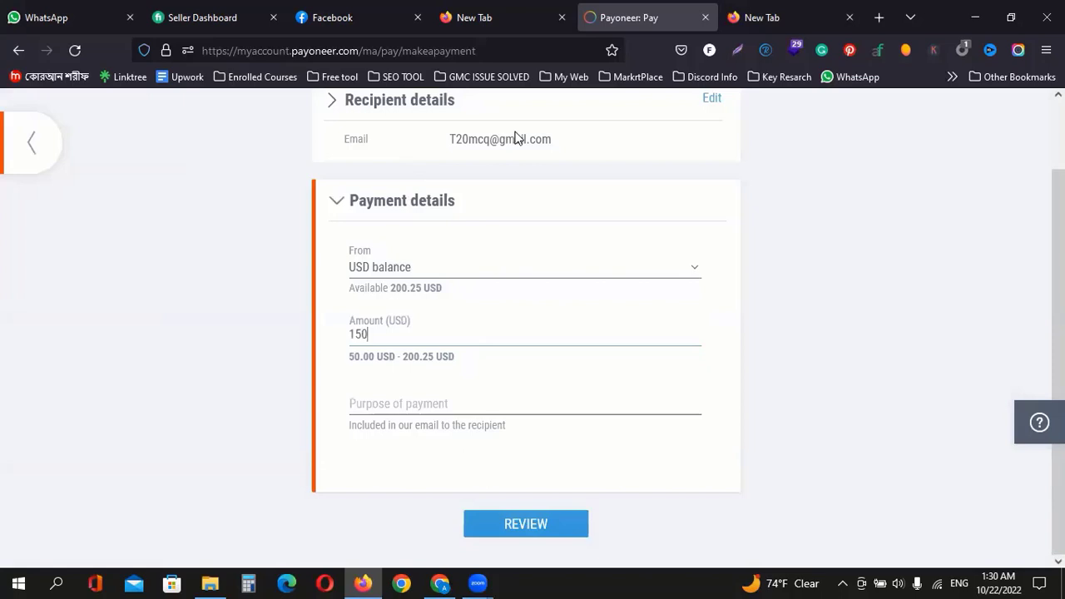
# - Set the purpose of payment to 'Logo Design And Web Service'
pyautogui.click(379, 406)
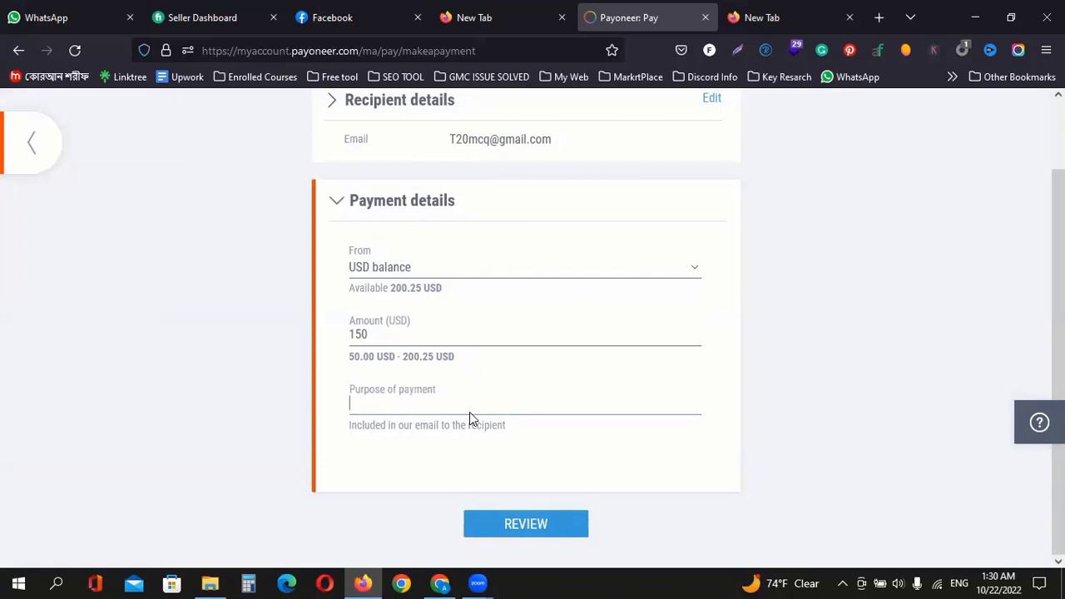
pyautogui.write('Logo Design And ')
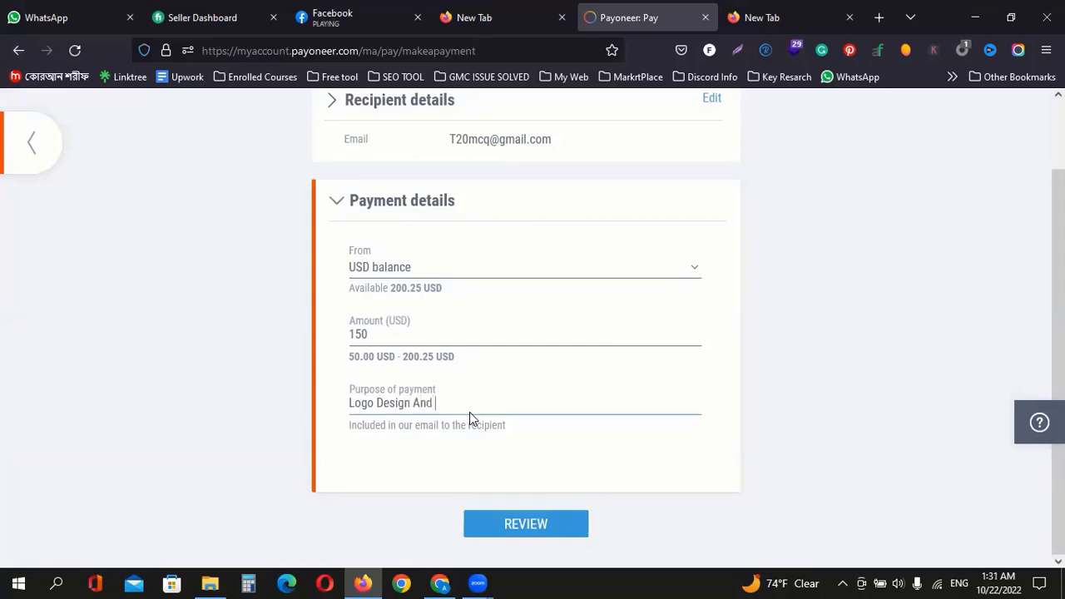
pyautogui.write('Web Service')
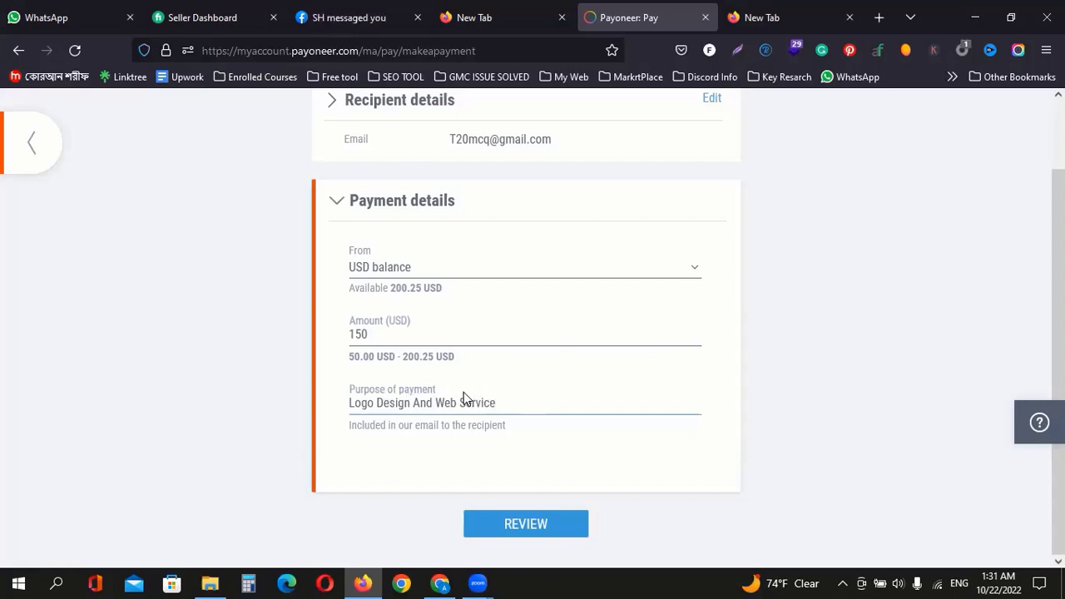
pyautogui.moveTo(504, 406); pyautogui.dragTo(209, 388)
pyautogui.click(509, 404)
# - Review the 150.00 USD amount, free fee and purpose, confirm the details, and pay
pyautogui.click(549, 524)
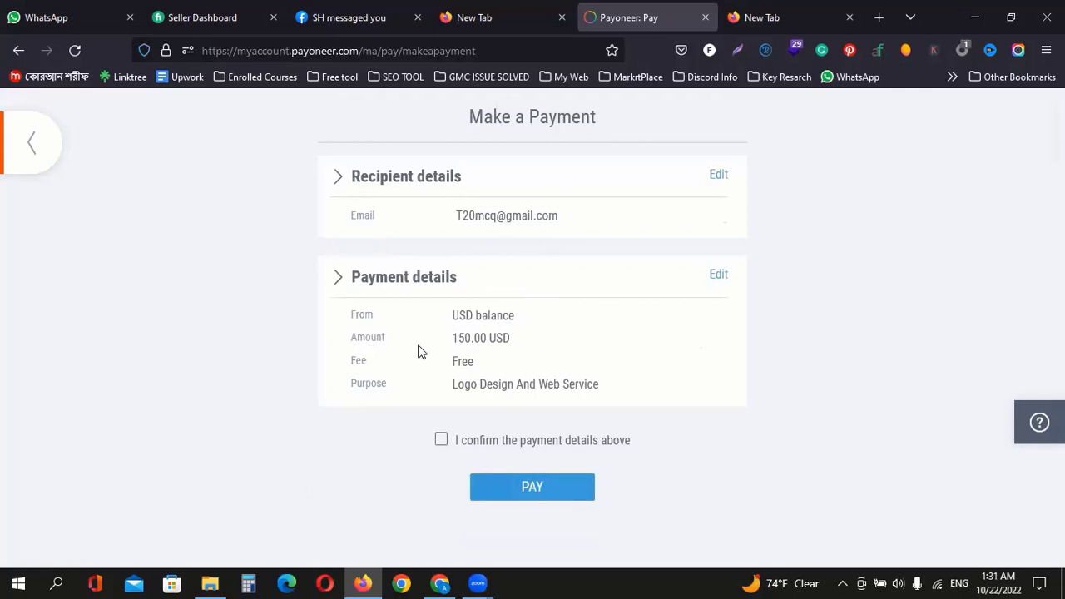
pyautogui.moveTo(451, 345); pyautogui.dragTo(504, 357)
pyautogui.moveTo(356, 362); pyautogui.dragTo(491, 372)
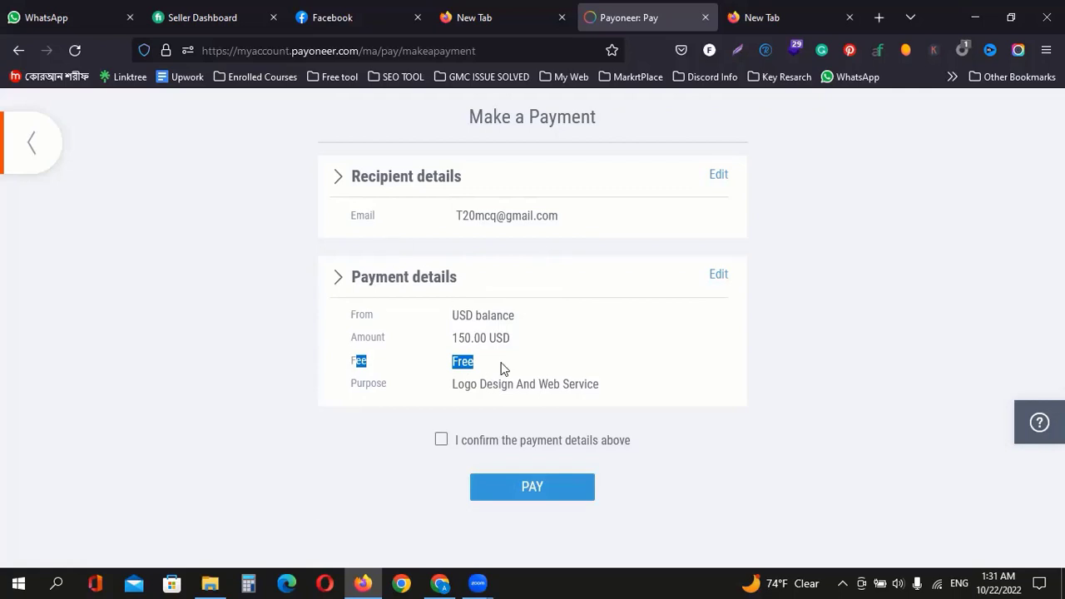
pyautogui.click(470, 370)
pyautogui.moveTo(351, 361); pyautogui.dragTo(516, 360)
pyautogui.click(363, 389)
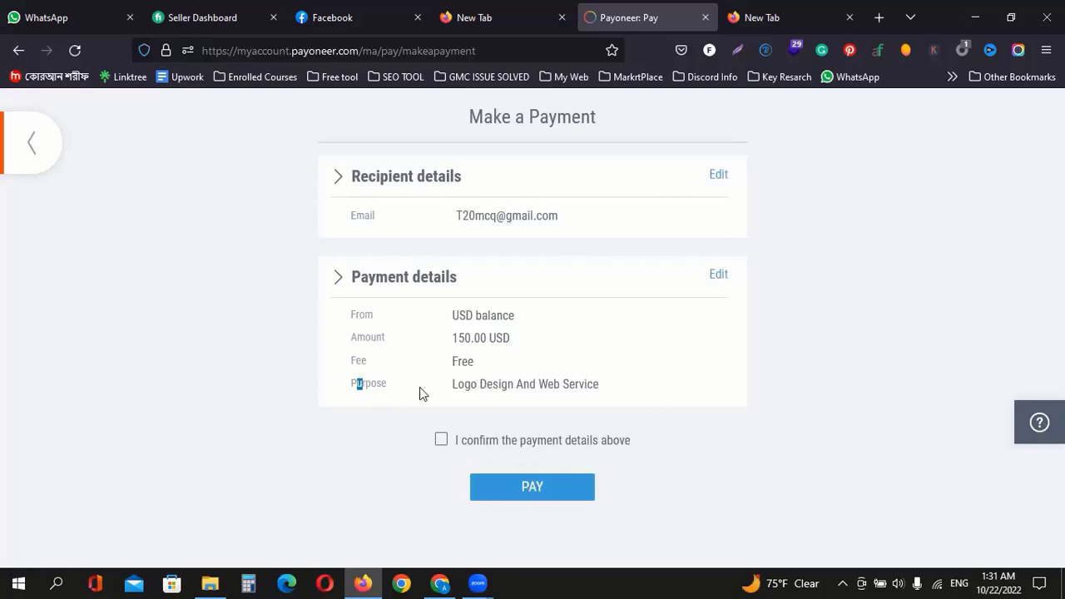
pyautogui.moveTo(363, 388); pyautogui.dragTo(517, 389)
pyautogui.click(462, 394)
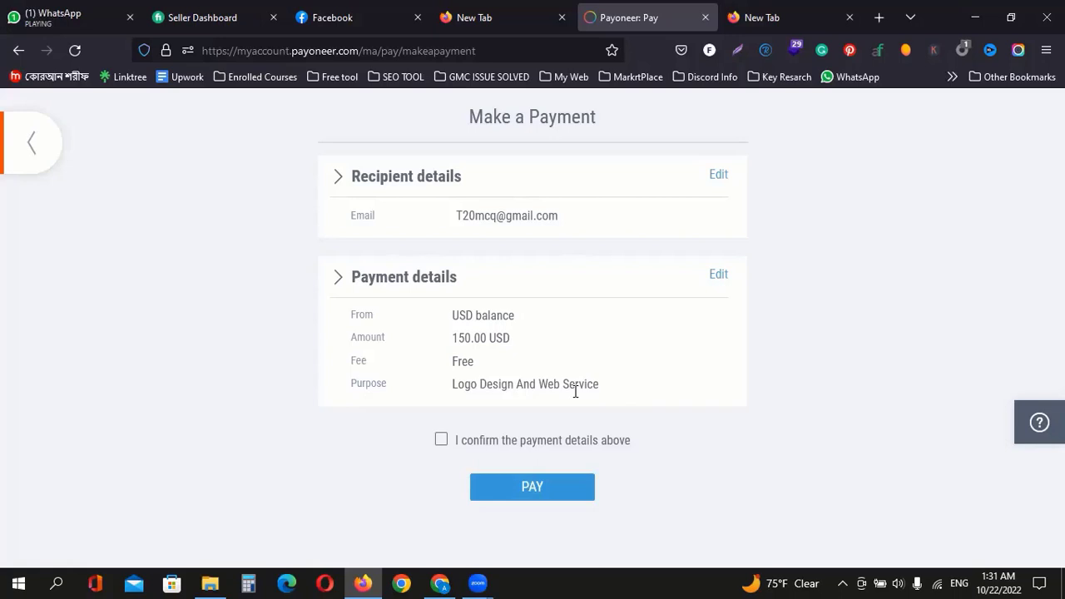
pyautogui.click(441, 442)
pyautogui.click(537, 487)
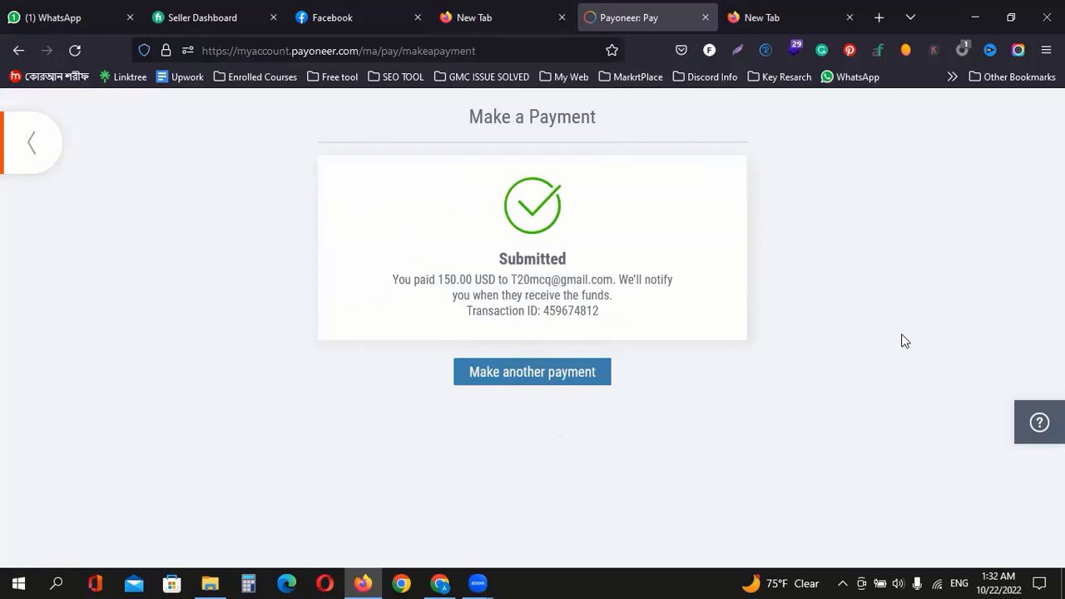
# - Verify on Home that the USD balance is 50.25 and the 150.00 USD payment is listed
pyautogui.click(36, 151)
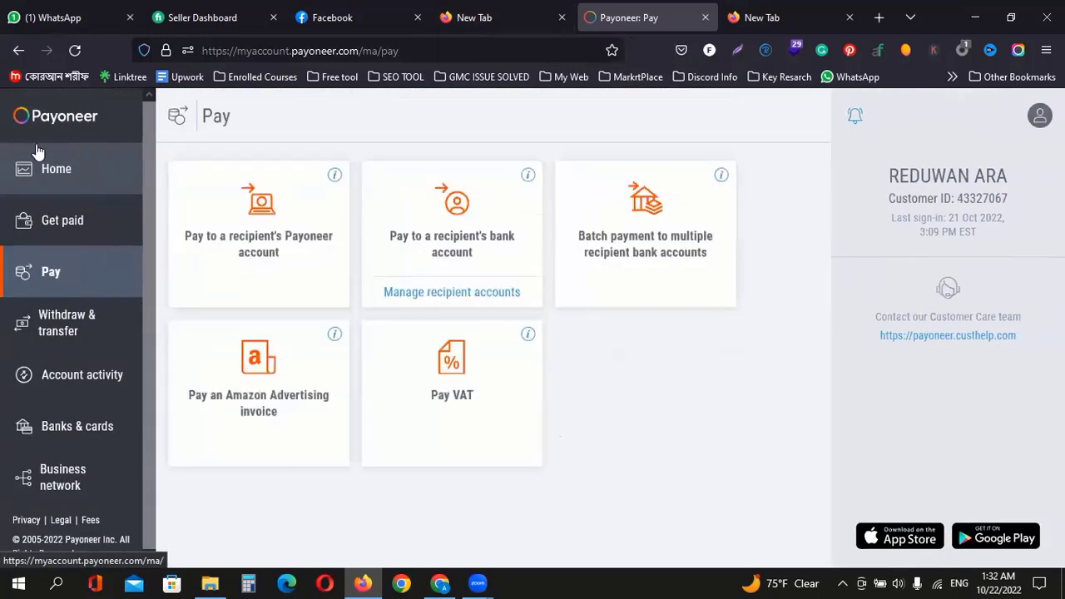
pyautogui.click(66, 119)
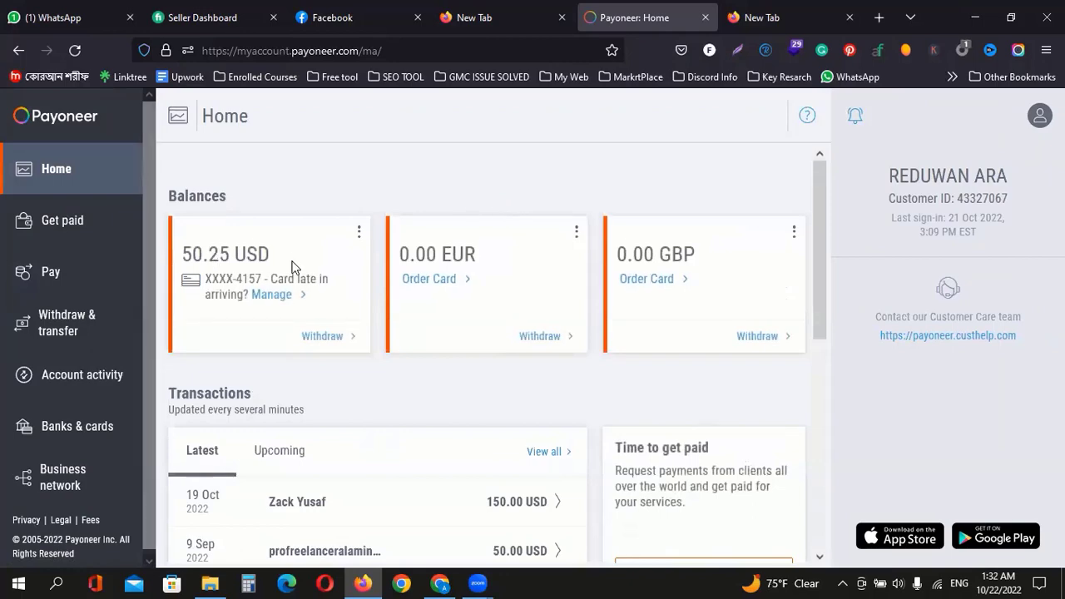
pyautogui.click(271, 445)
pyautogui.click(214, 452)
pyautogui.scroll(-2, 316, 366)
pyautogui.scroll(2, 297, 269)
pyautogui.moveTo(179, 254); pyautogui.dragTo(280, 251)
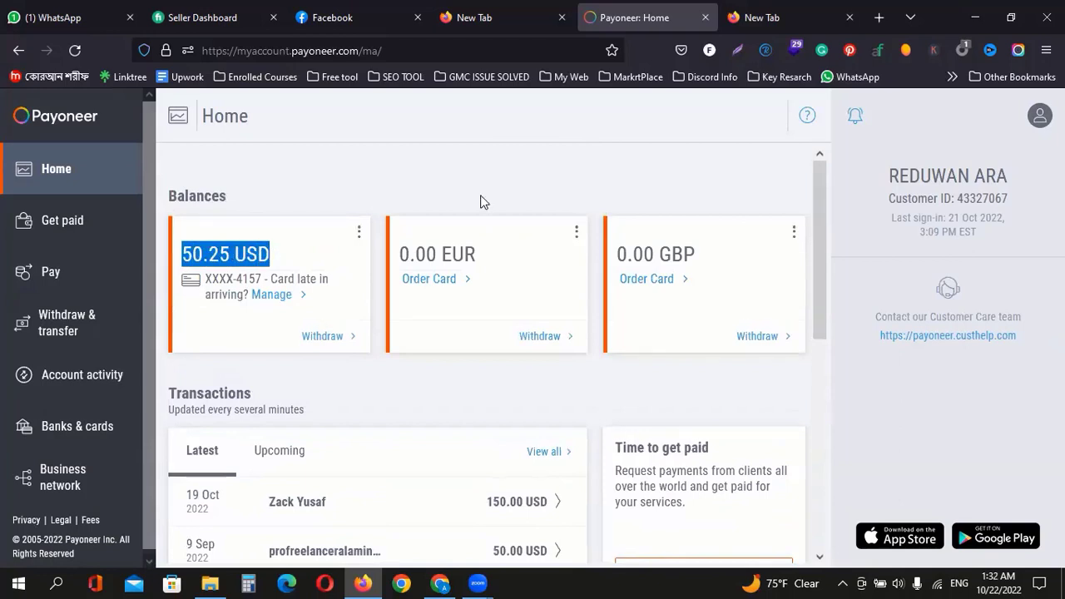
pyautogui.scroll(-4, 734, 226)
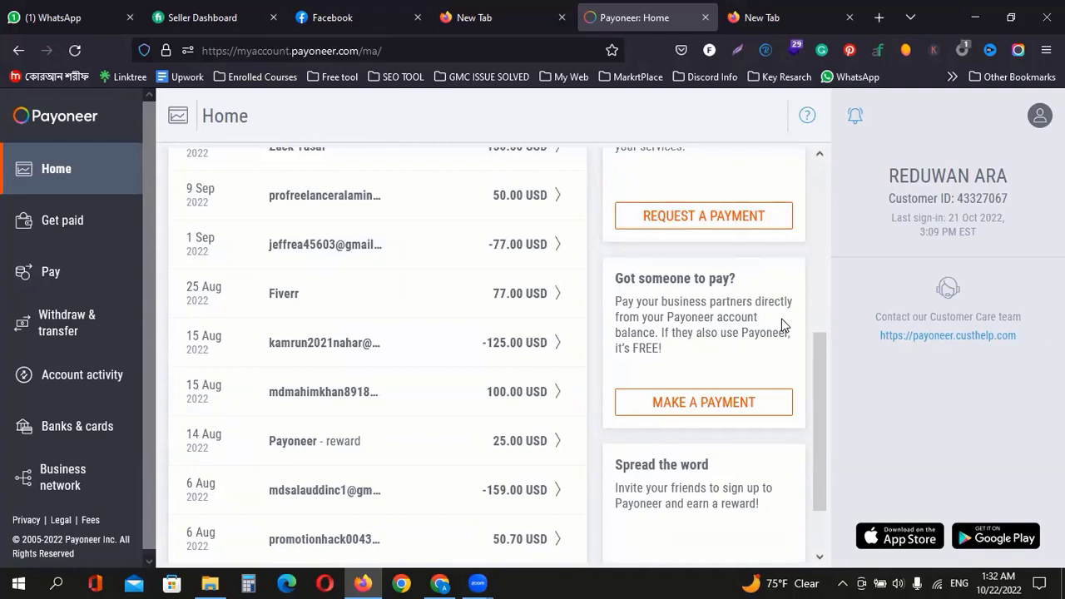
pyautogui.scroll(2, 782, 325)
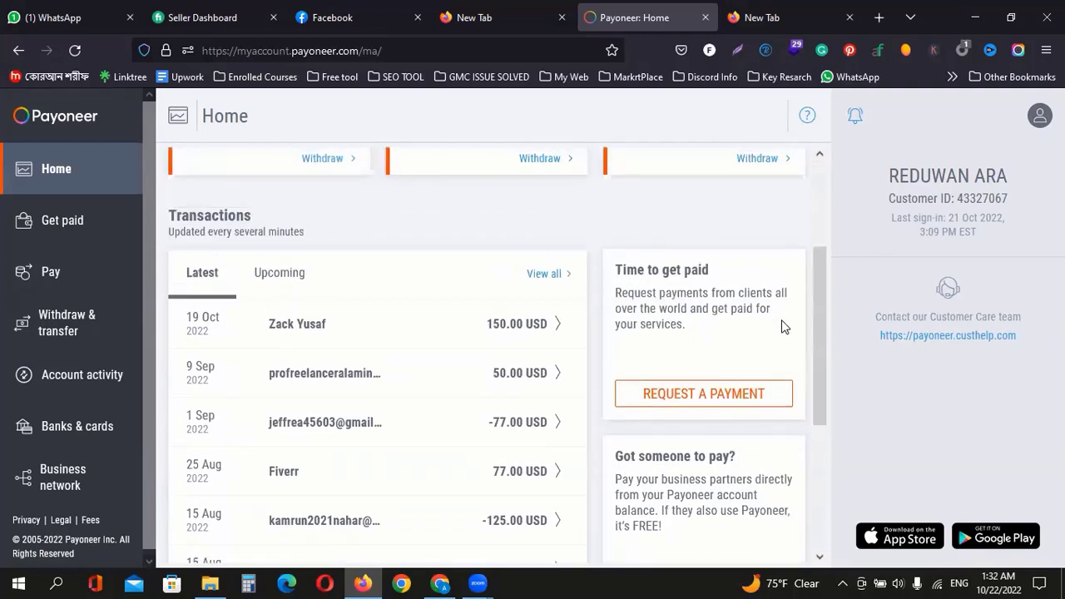